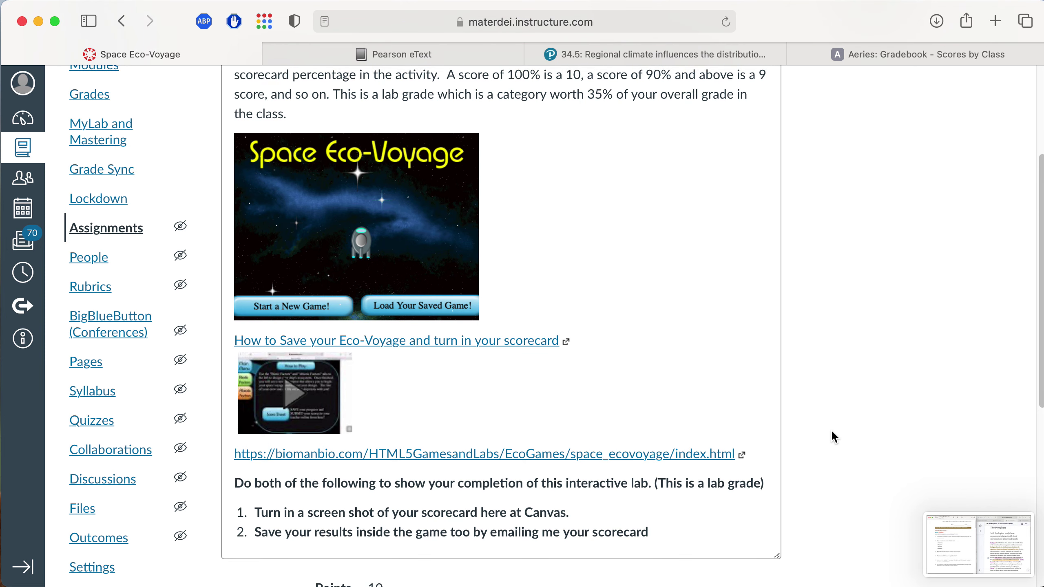
scroll(830, 440, up, 2)
scroll(830, 438, up, 2)
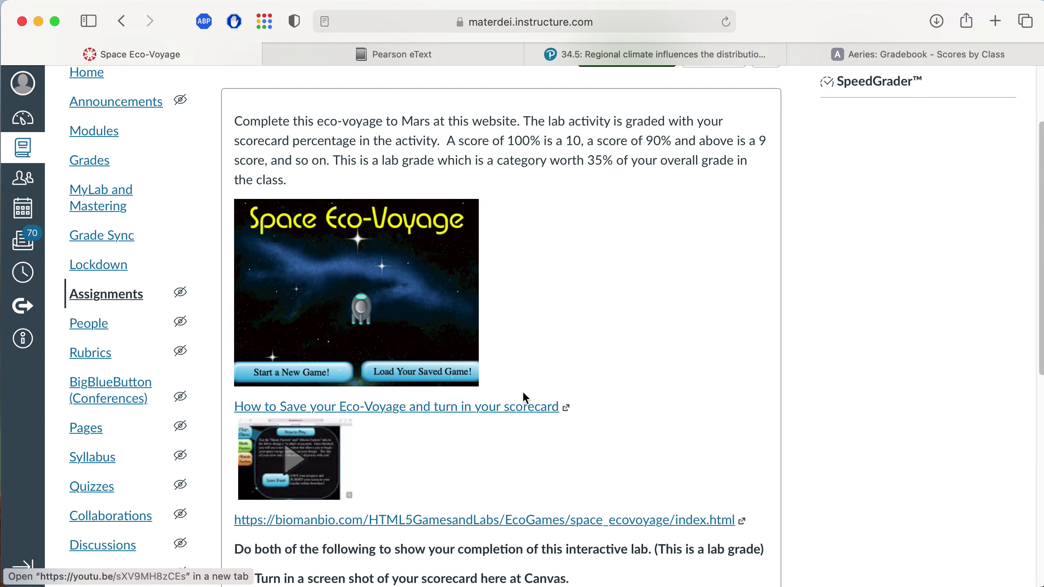
scroll(501, 449, down, 2)
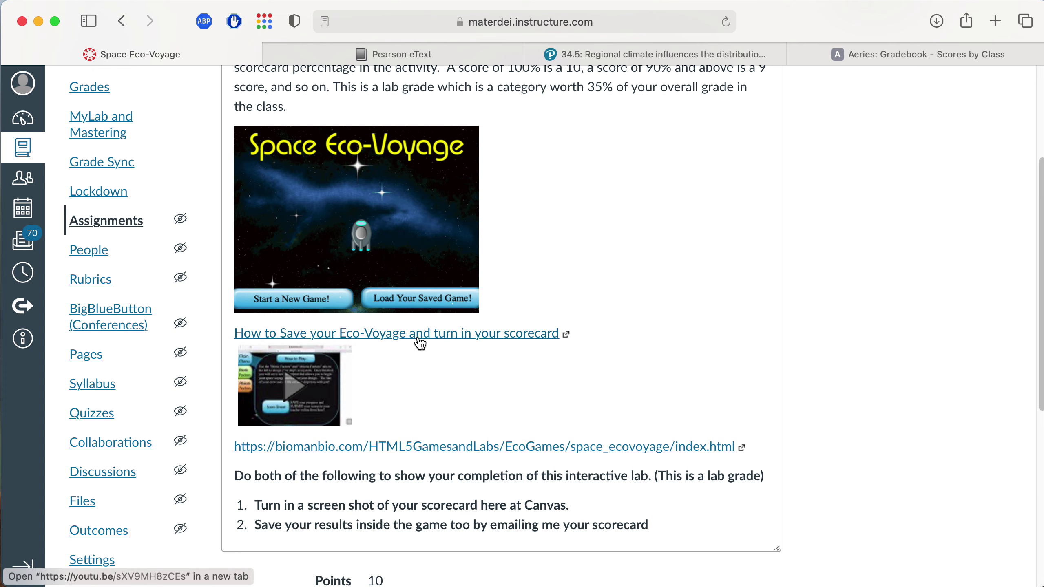
scroll(481, 310, up, 3)
scroll(551, 359, down, 5)
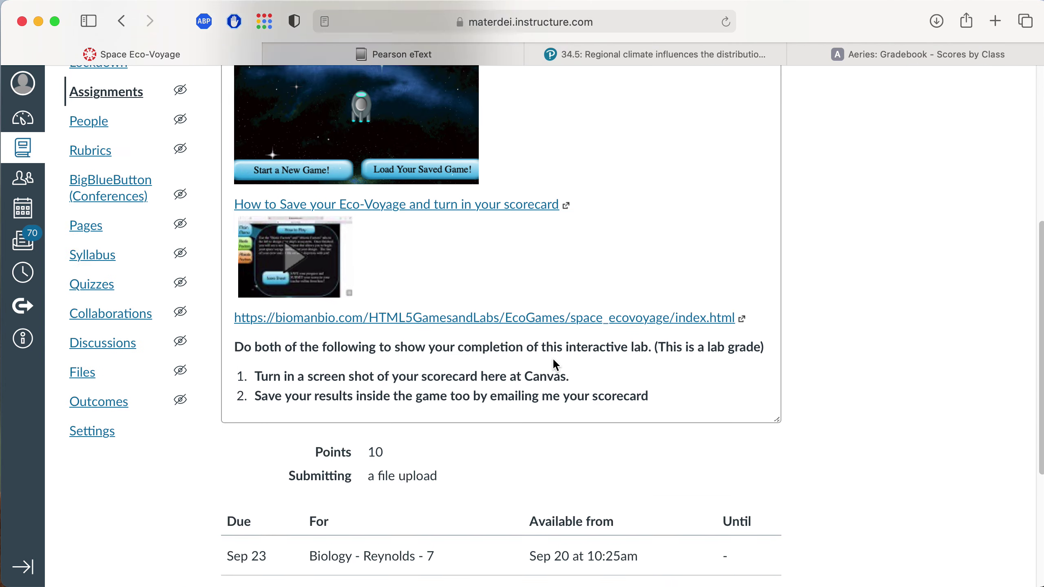
scroll(553, 359, down, 3)
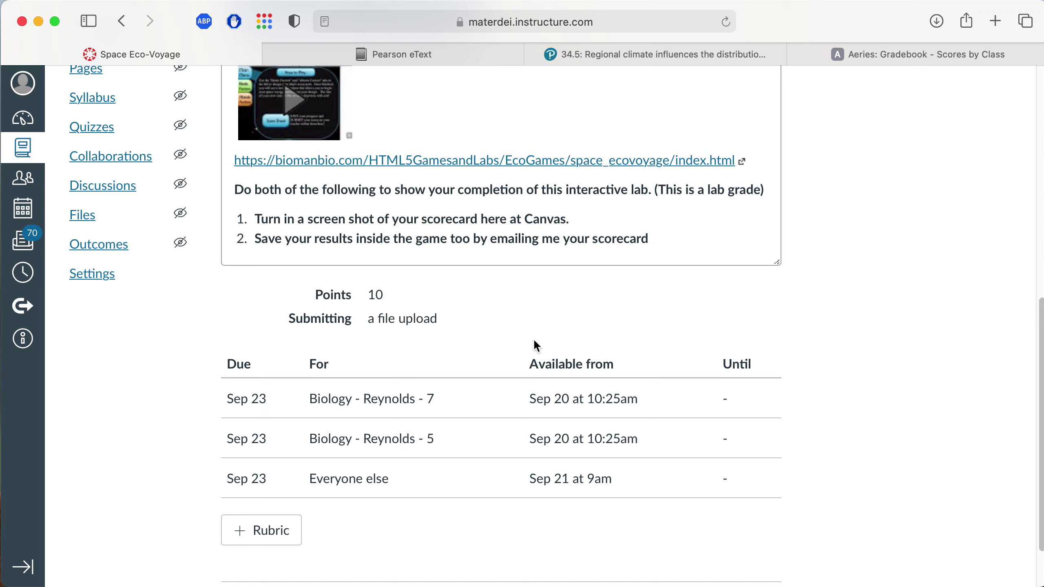
Open the biomanbio.com Space Eco-Voyage link from the Canvas assignment in a new tab
click(456, 166)
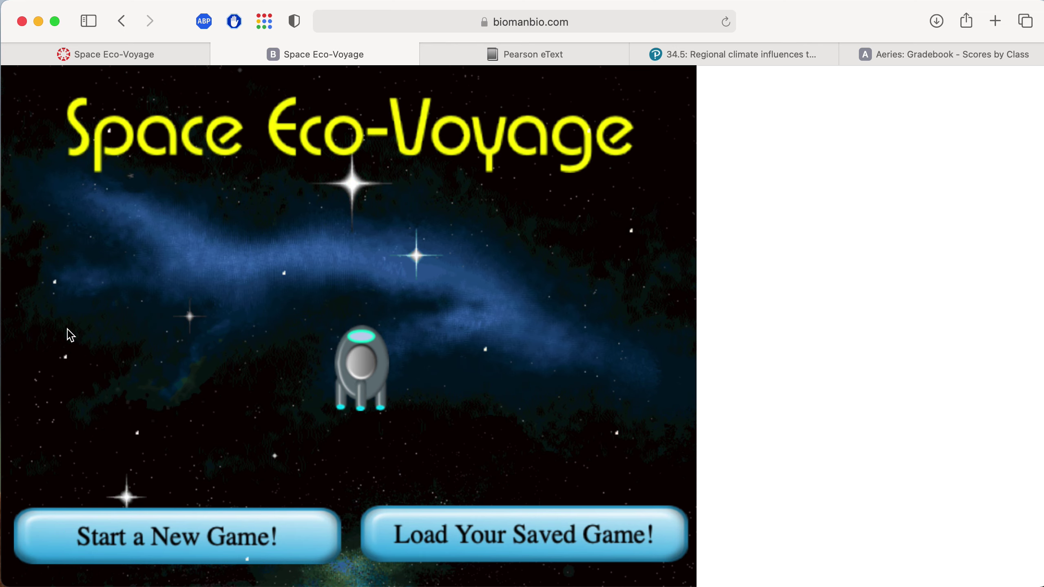
Start a new game and continue past the BioMan promo screen
click(184, 538)
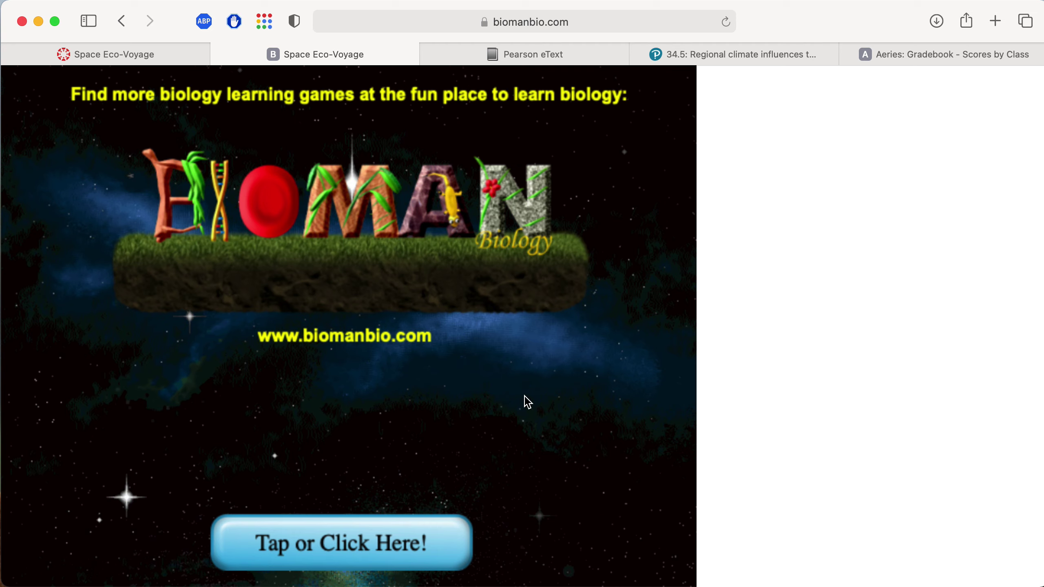
click(341, 544)
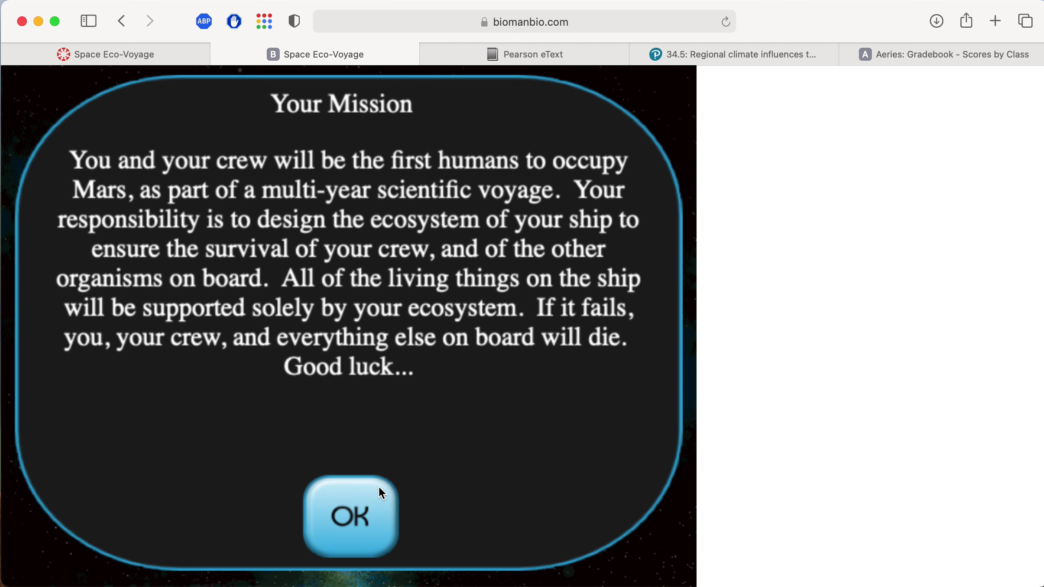
Dismiss the mission briefing and bring up the game's Score Sheet
click(353, 519)
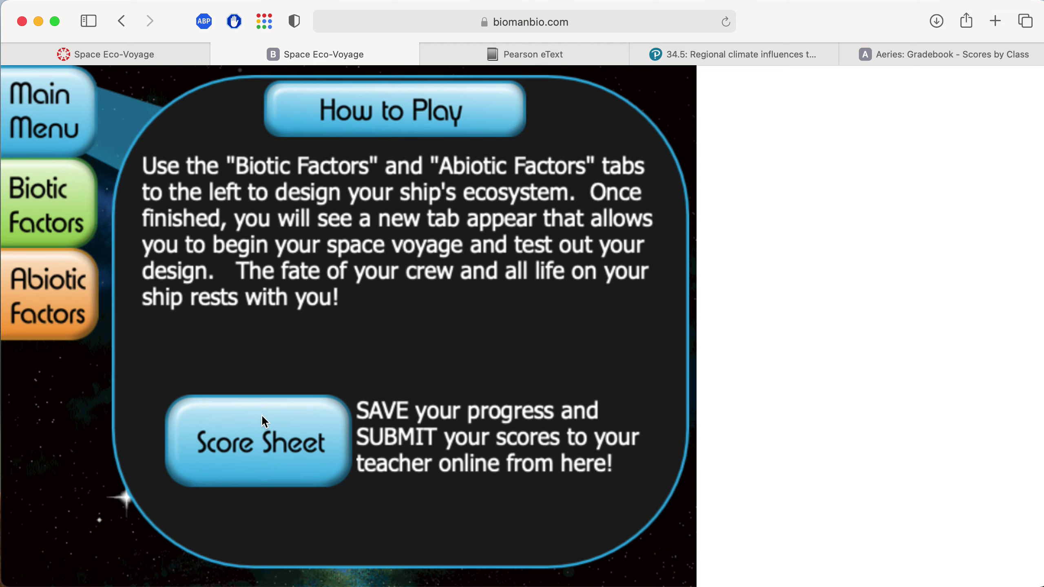
click(259, 452)
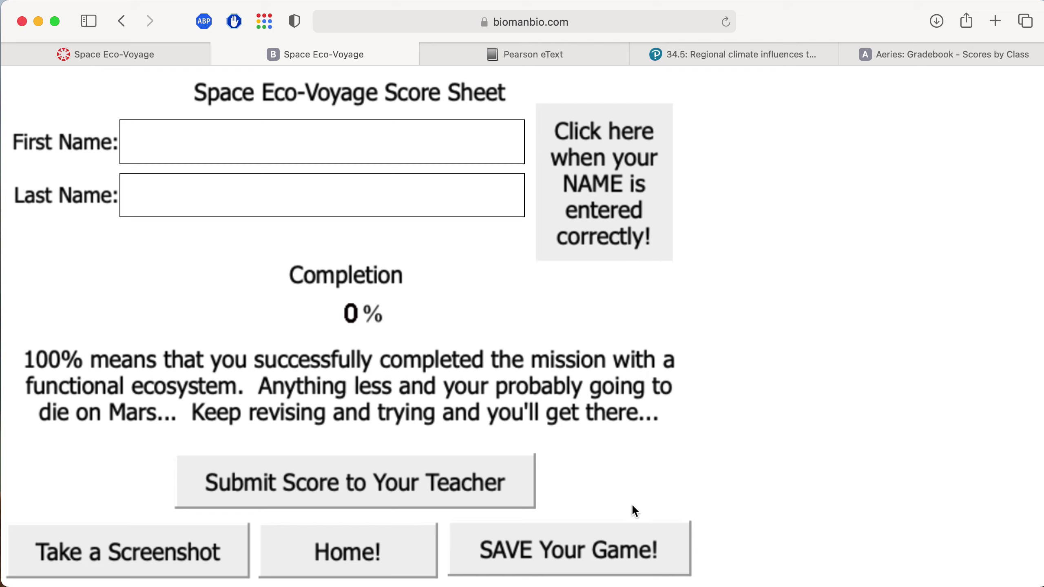
Enter an email and password on the save page and check for an earlier save
click(564, 552)
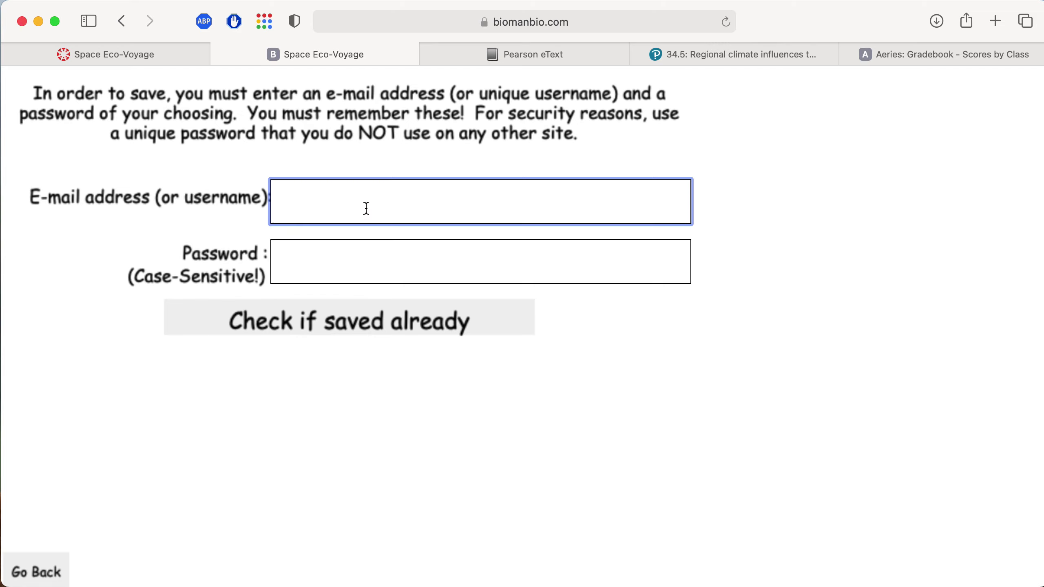
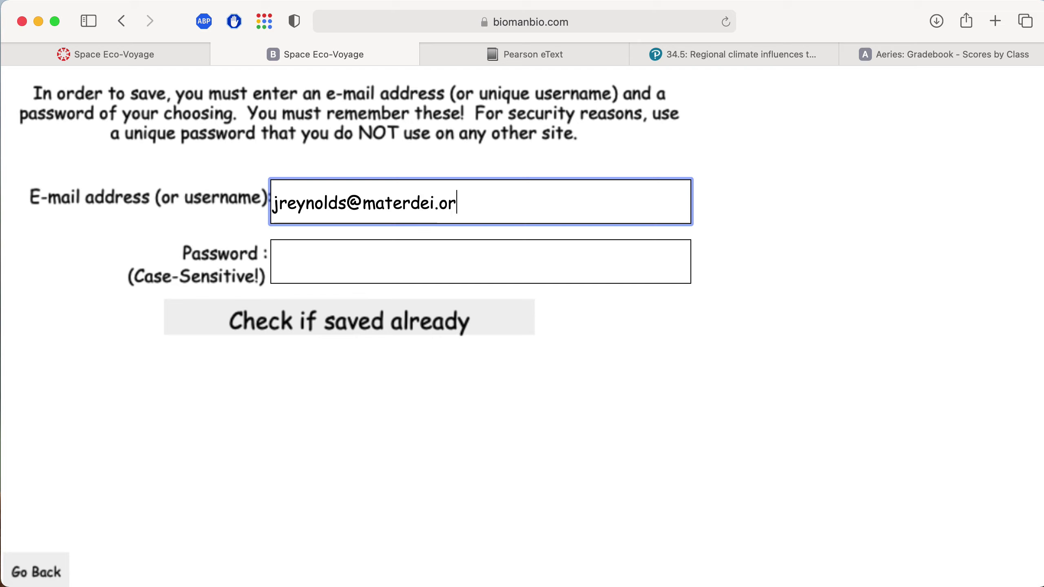
key(Tab)
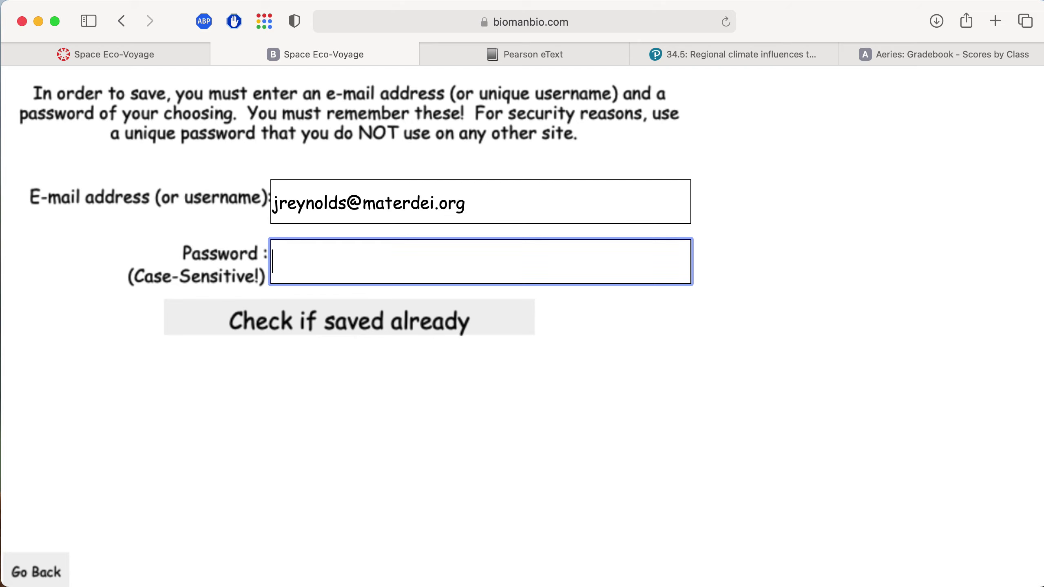
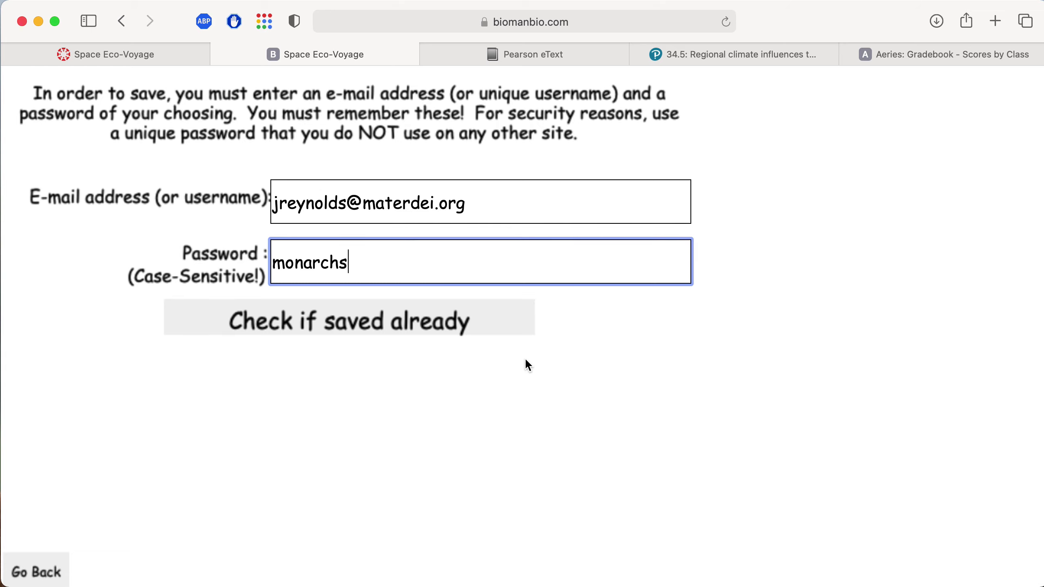
click(386, 314)
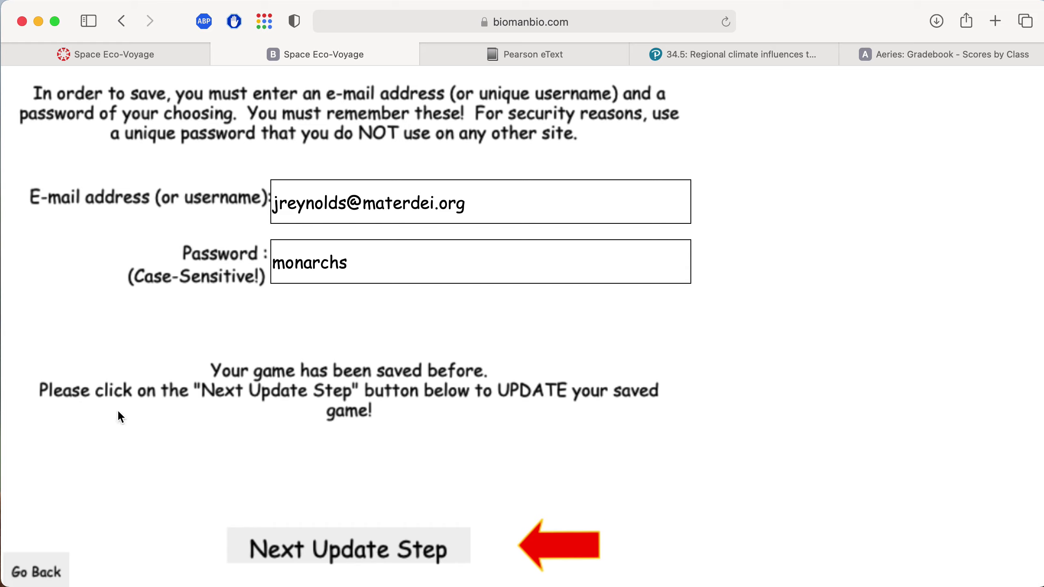
Fill in the score sheet's first and last name fields and return to the save form
click(57, 566)
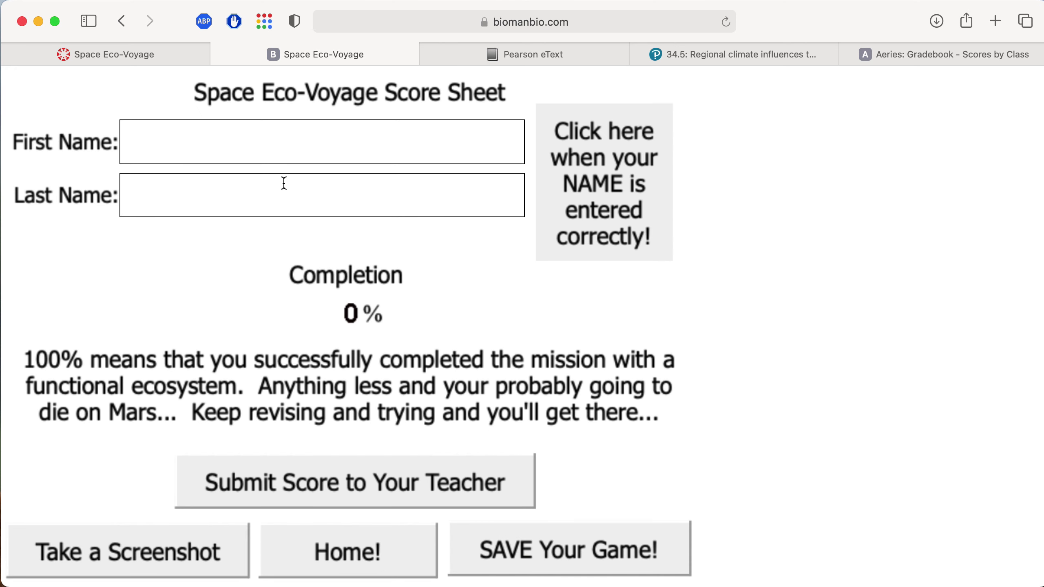
click(271, 144)
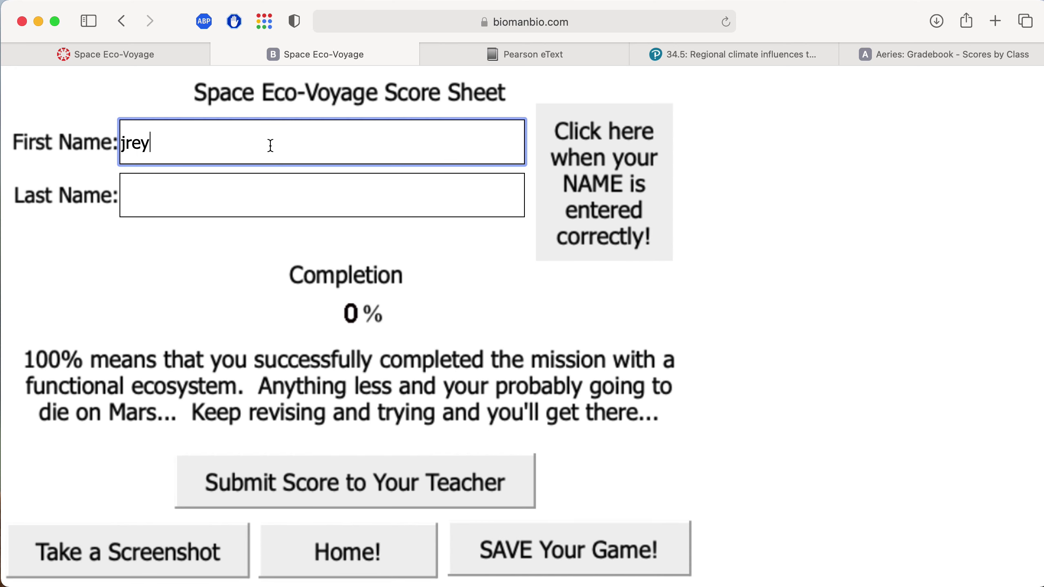
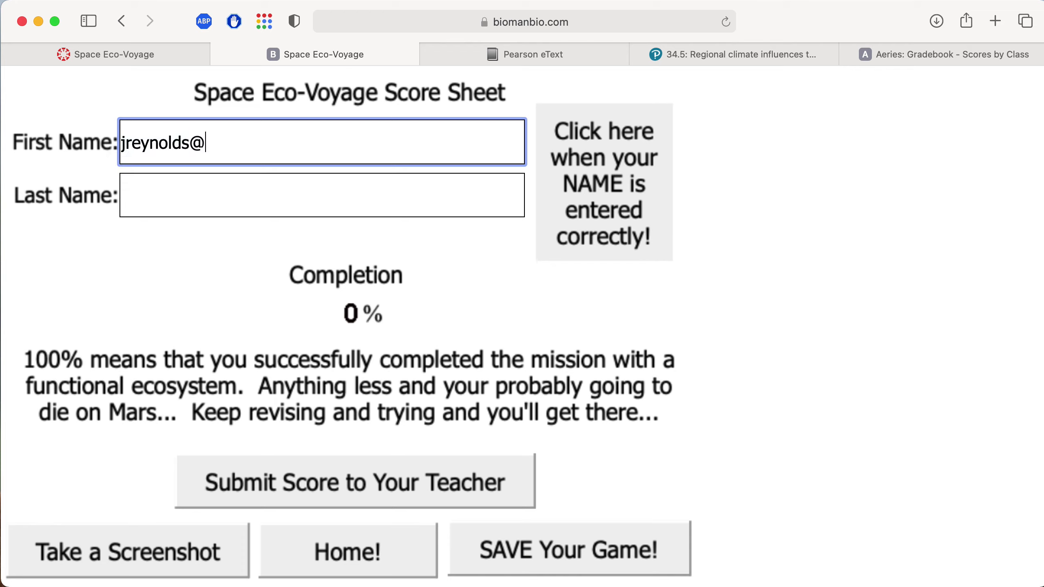
key(Tab)
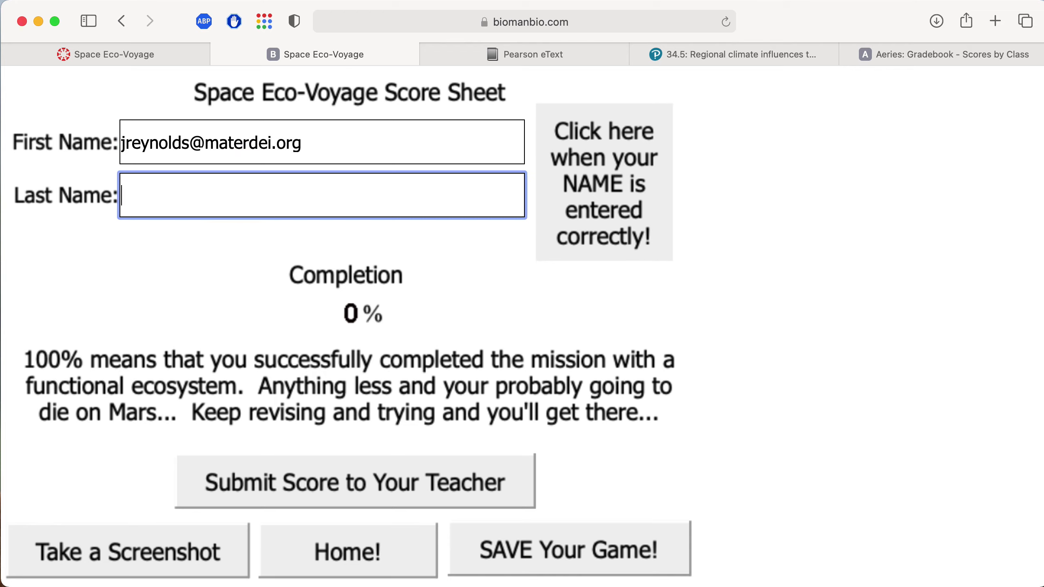
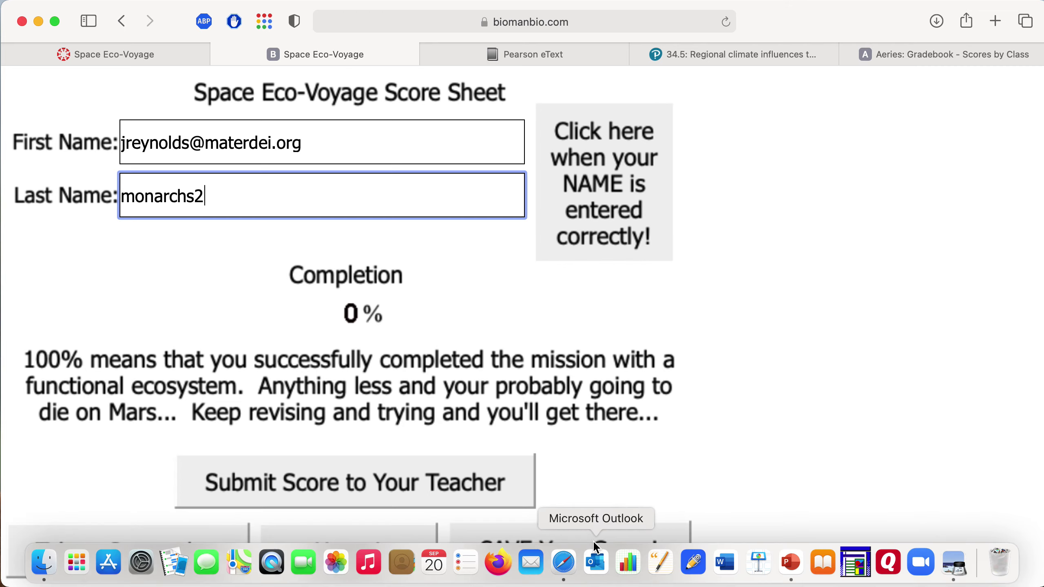
click(592, 560)
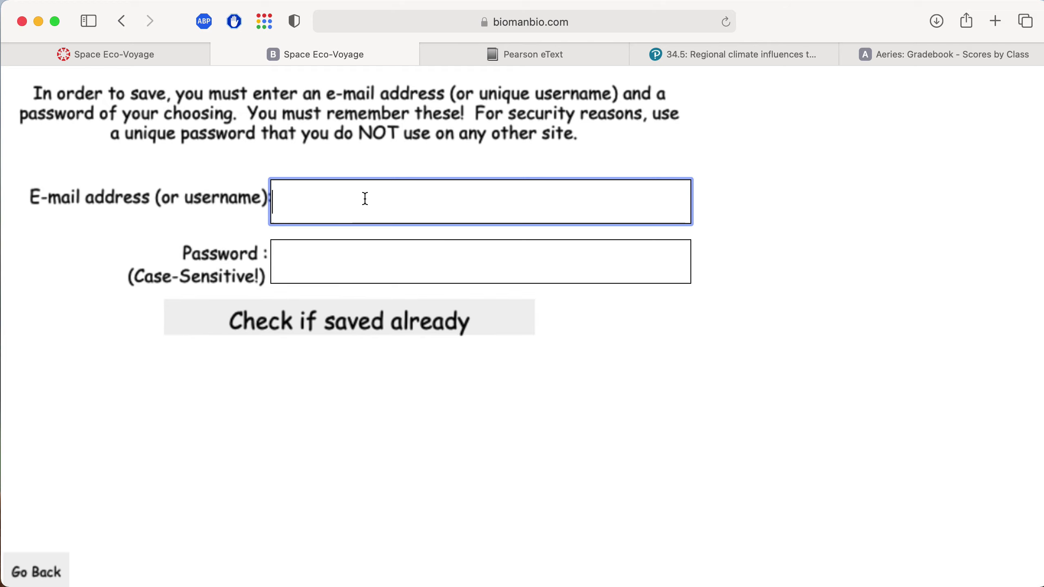
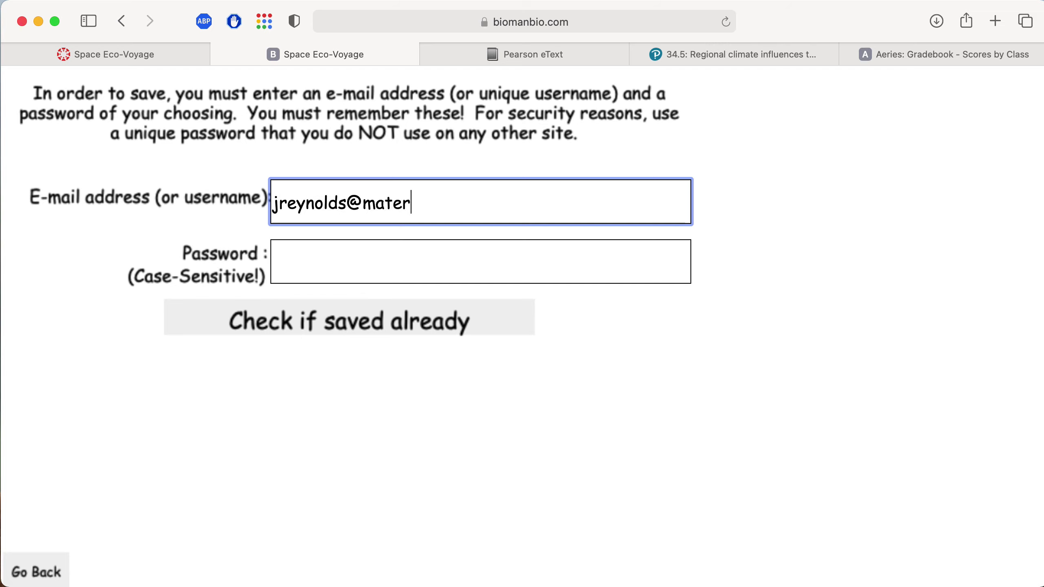
Enter and correct the e-mail and password, then check whether the game was saved before
key(BackSpace)
text(ie)
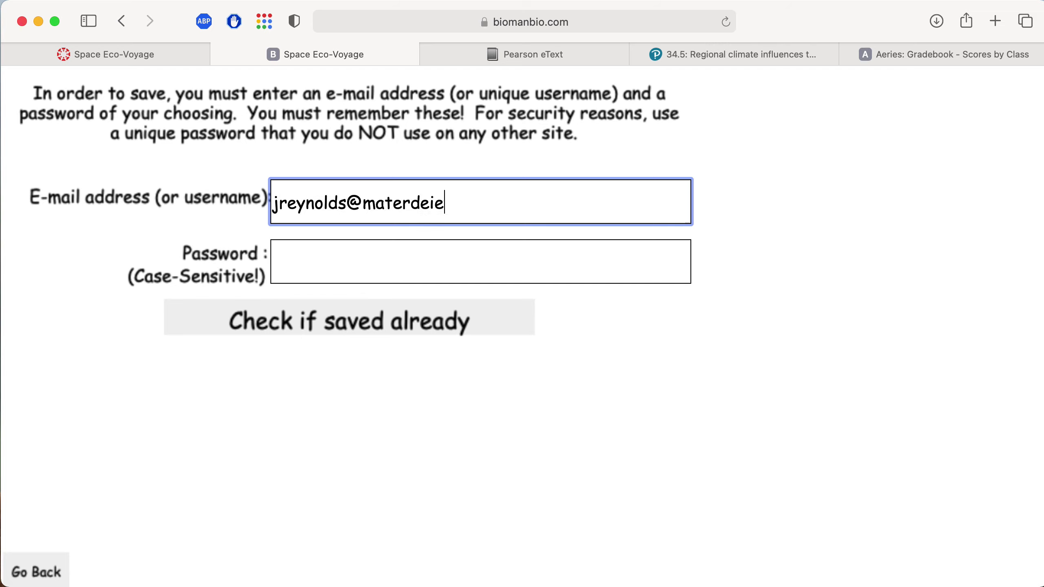
key(BackSpace)
text(.org)
key(Tab)
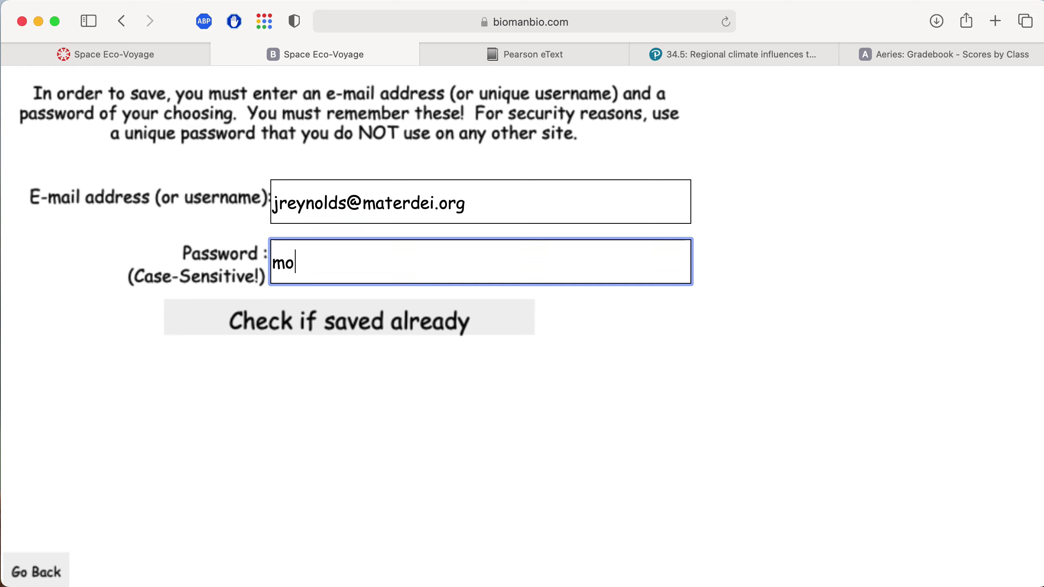
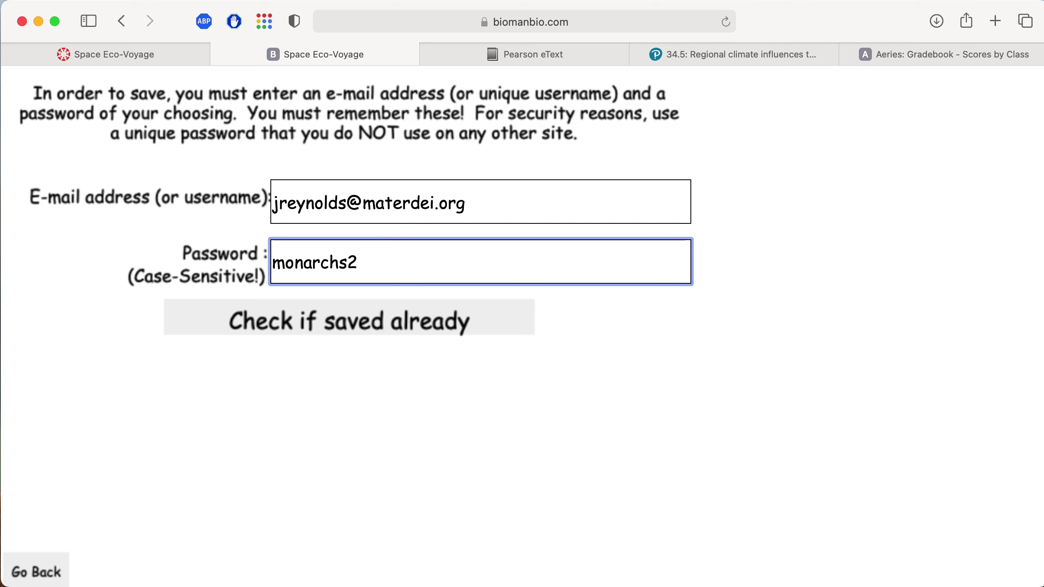
click(347, 314)
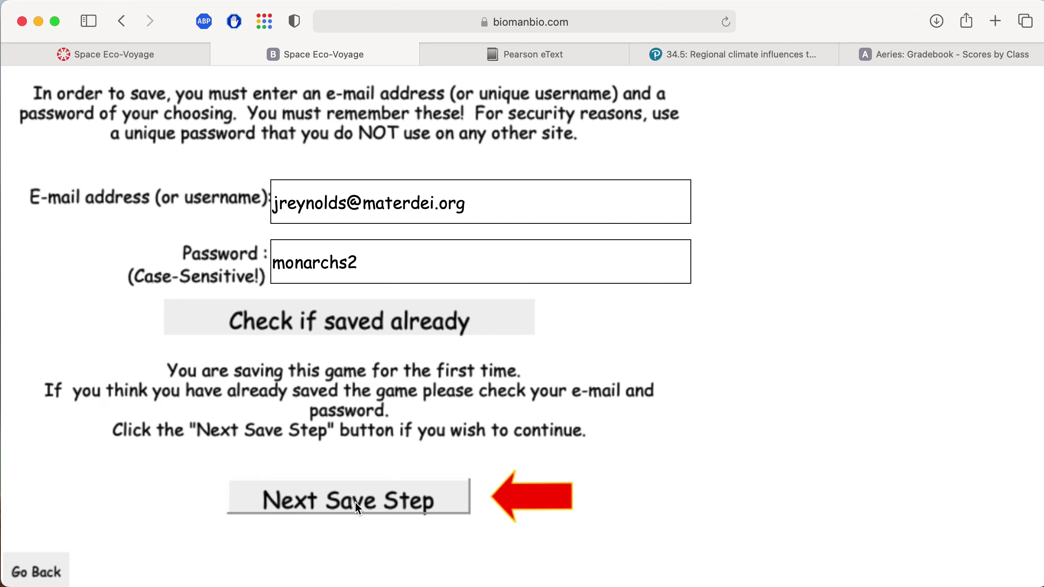
Add the teacher's first and last name in the next save step and save the game
click(388, 504)
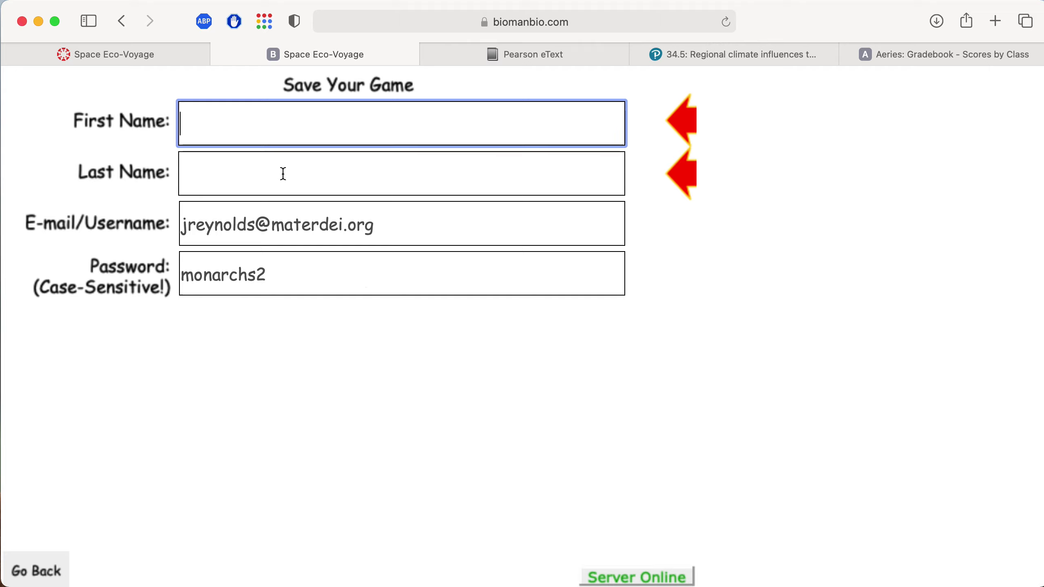
text(M)
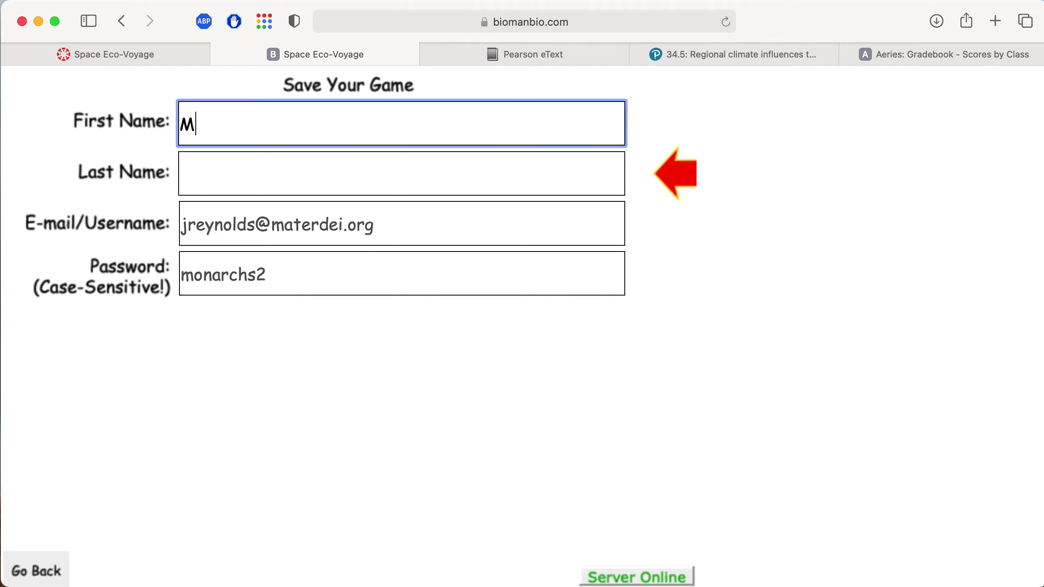
text(r.)
key(Tab)
text(Re)
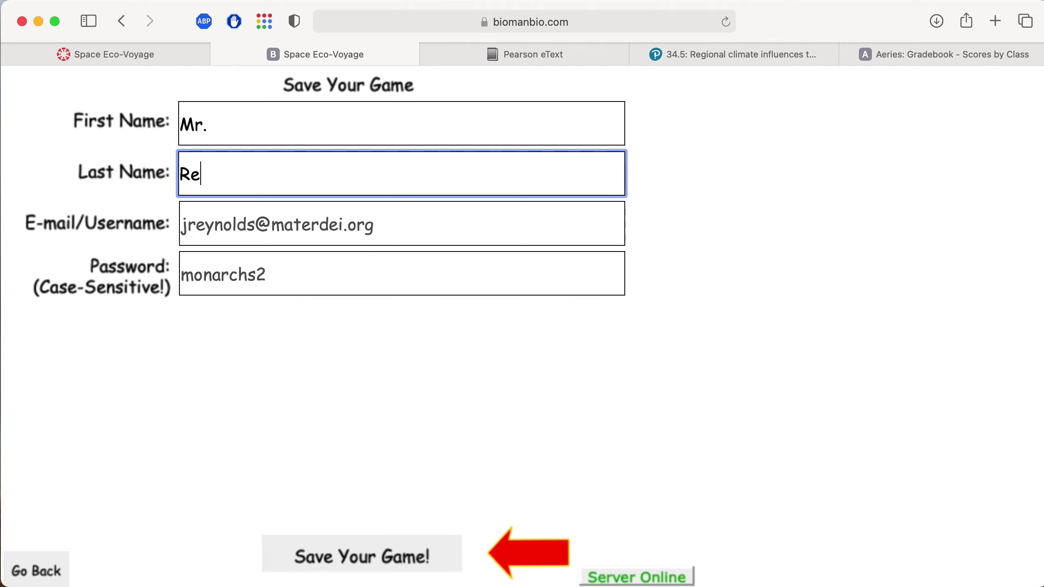
text(ynolds)
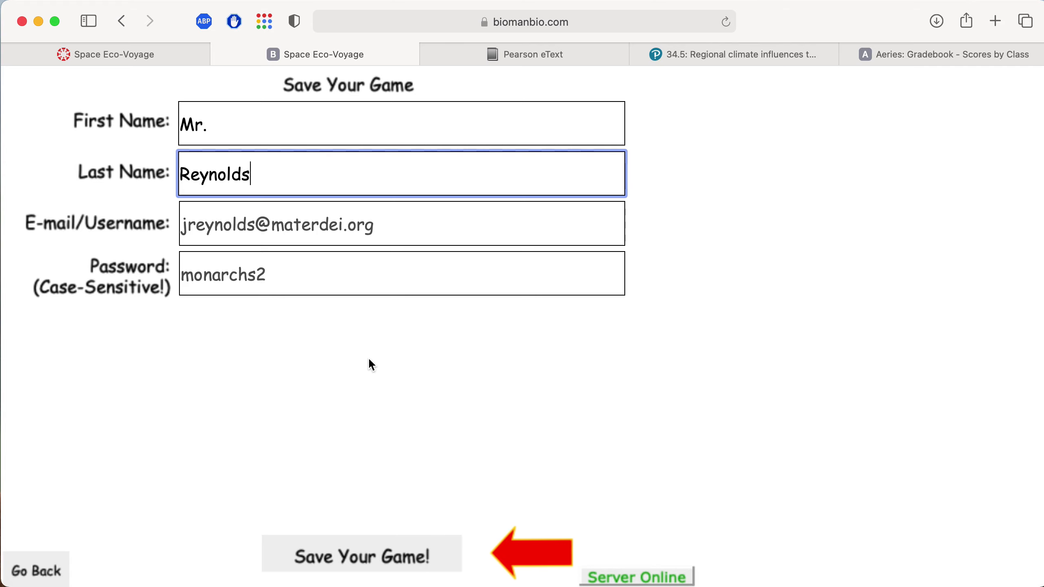
click(364, 558)
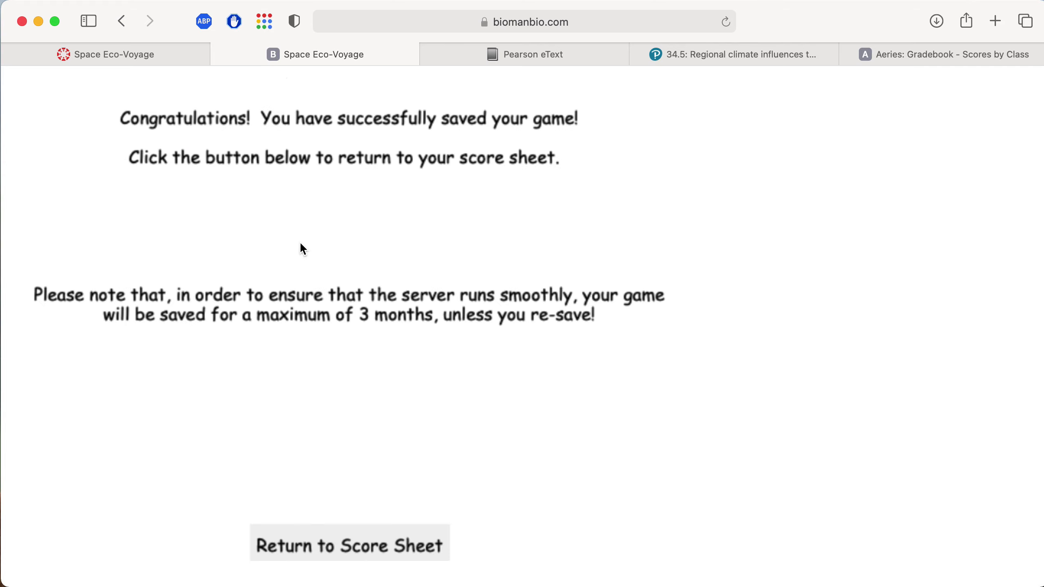
Return to the score sheet showing Mr. Reynolds, then go back to the Canvas assignment page
click(363, 545)
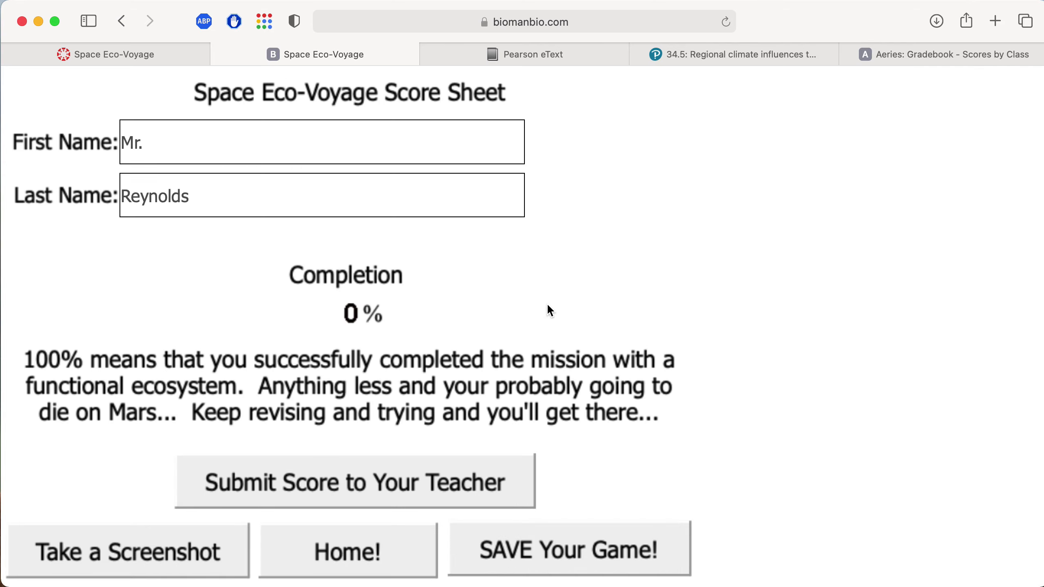
click(550, 562)
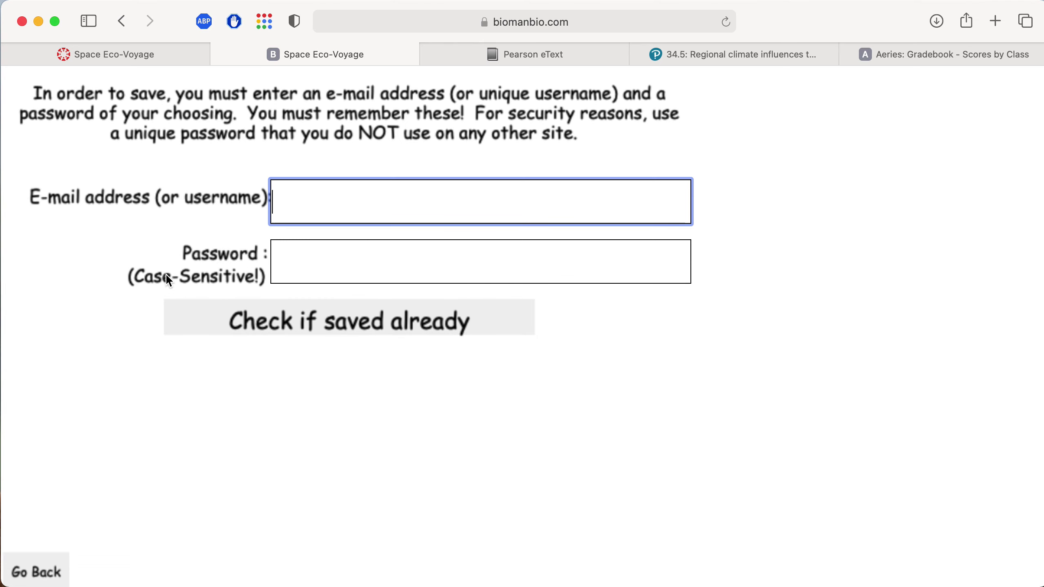
click(122, 21)
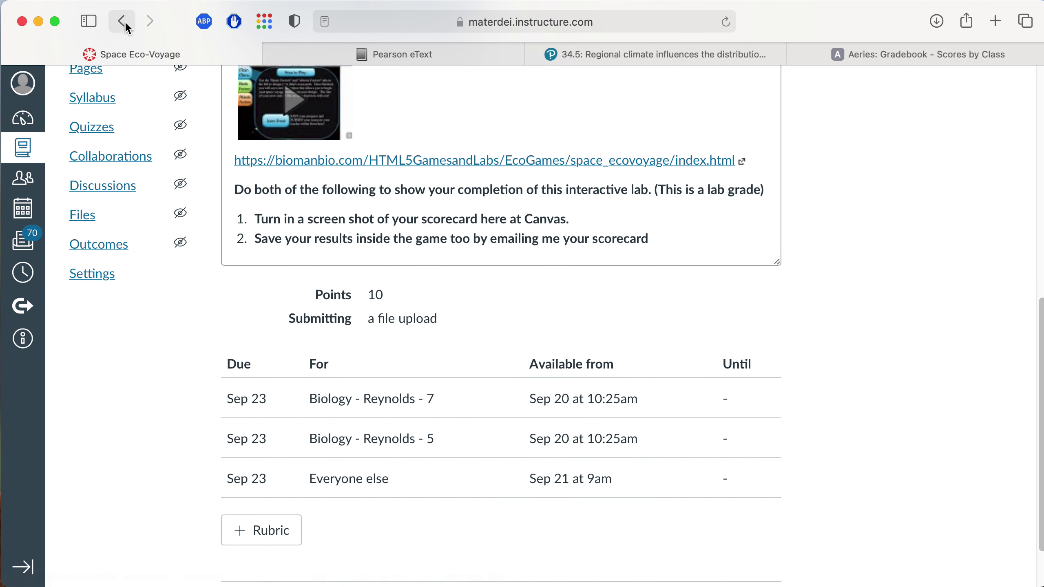
Reopen the Space Eco-Voyage game from the Canvas assignment's biomanbio.com link
click(454, 160)
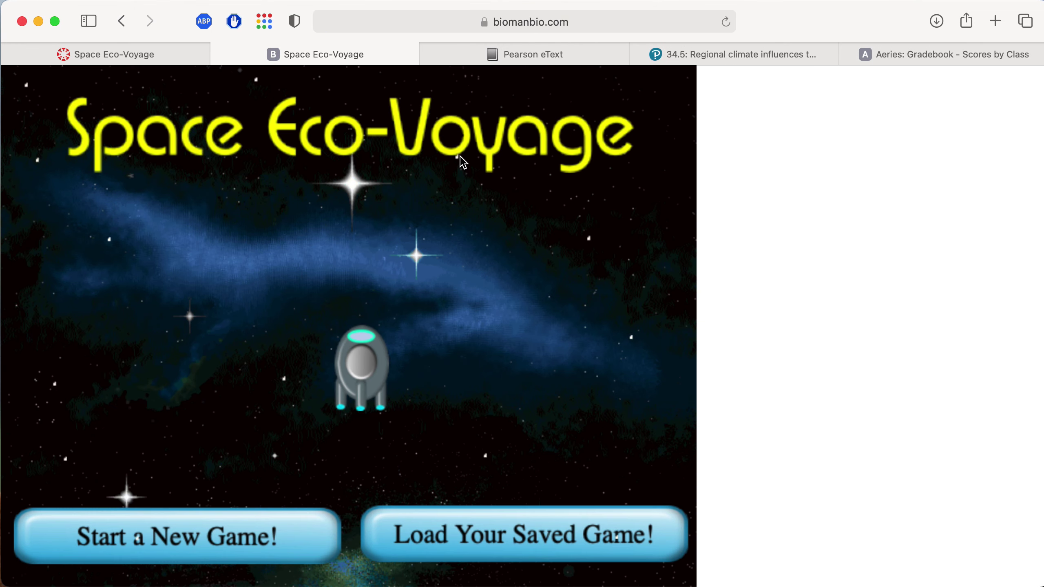